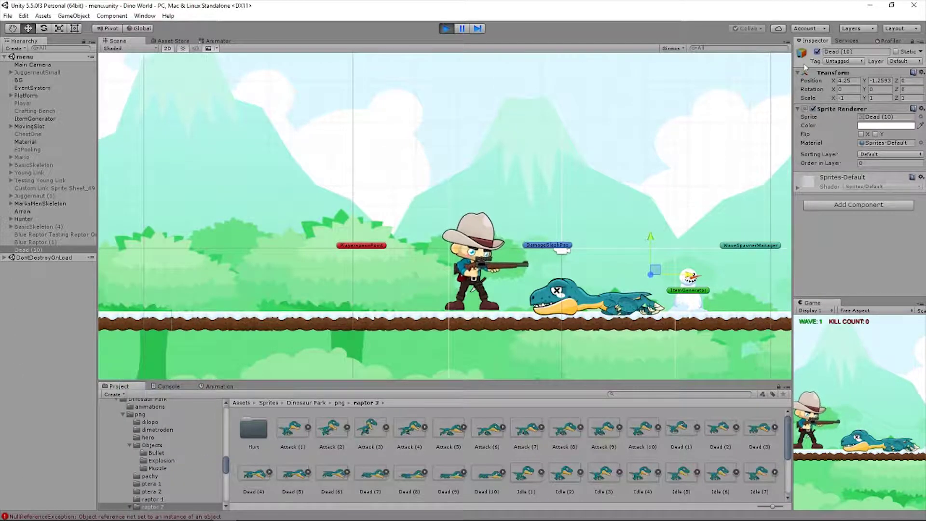
Select Blue Raptor Testing Raptor and spawn a fresh living Blue Raptor beside the hunter
click(65, 234)
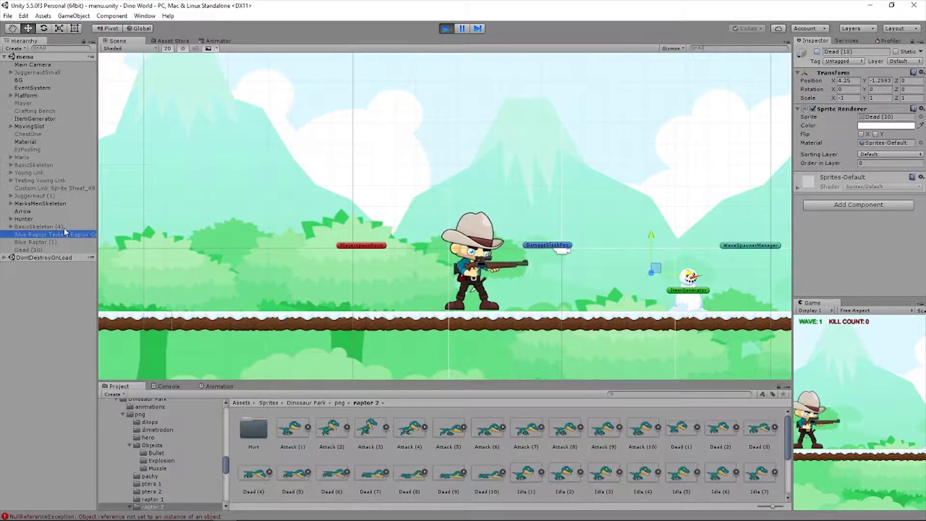
click(855, 344)
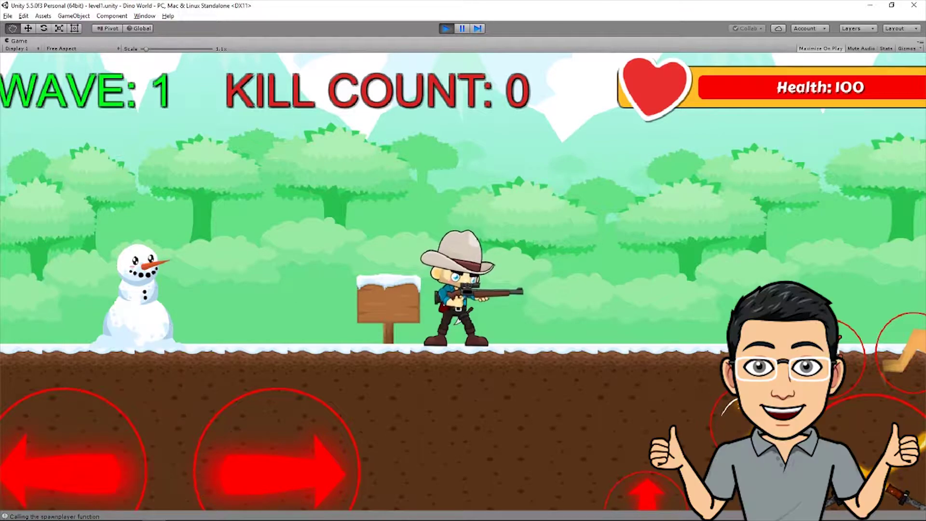
Run the hunter back and forth through the level, jumping repeatedly
key(Right)
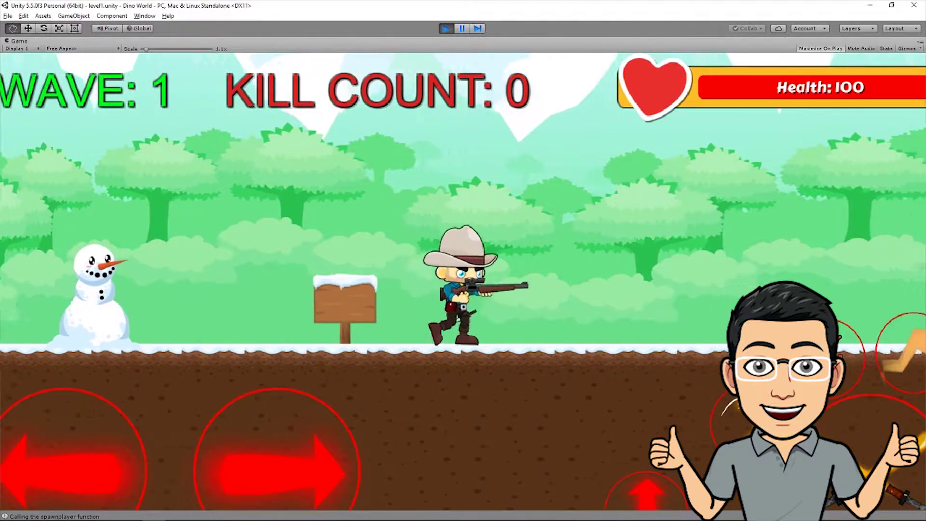
key(Left)
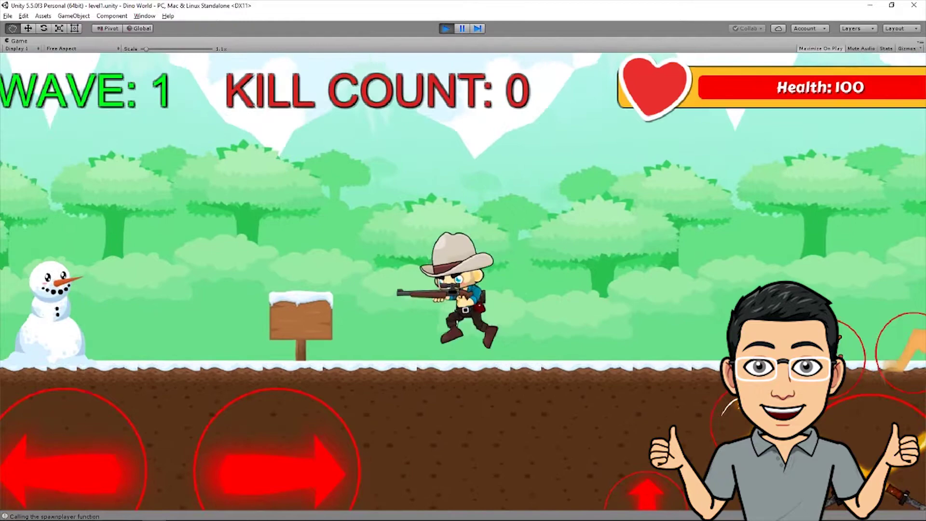
key(Right)
key(space)
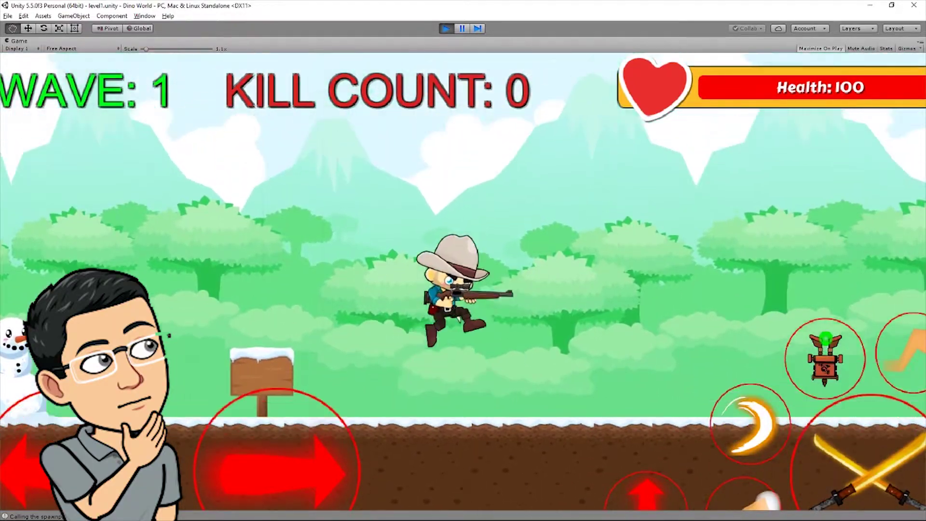
key(Right)
key(space)
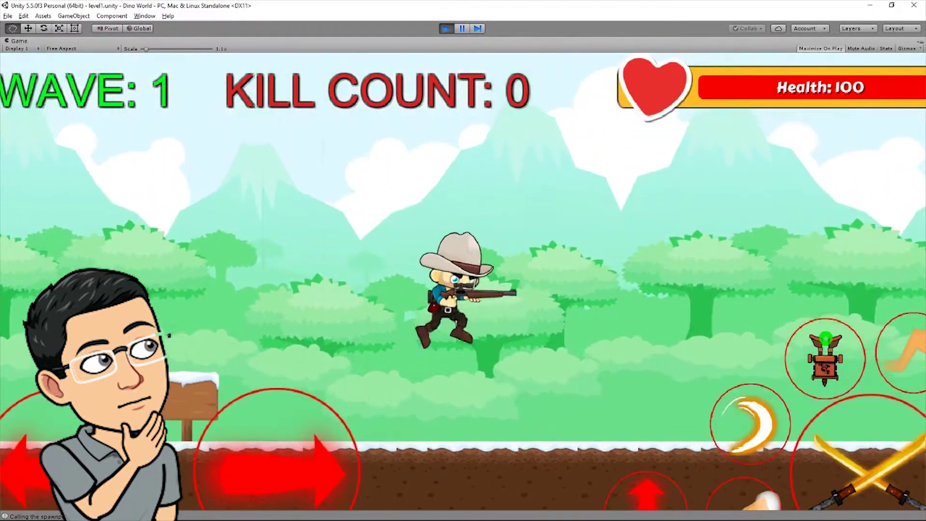
key(space)
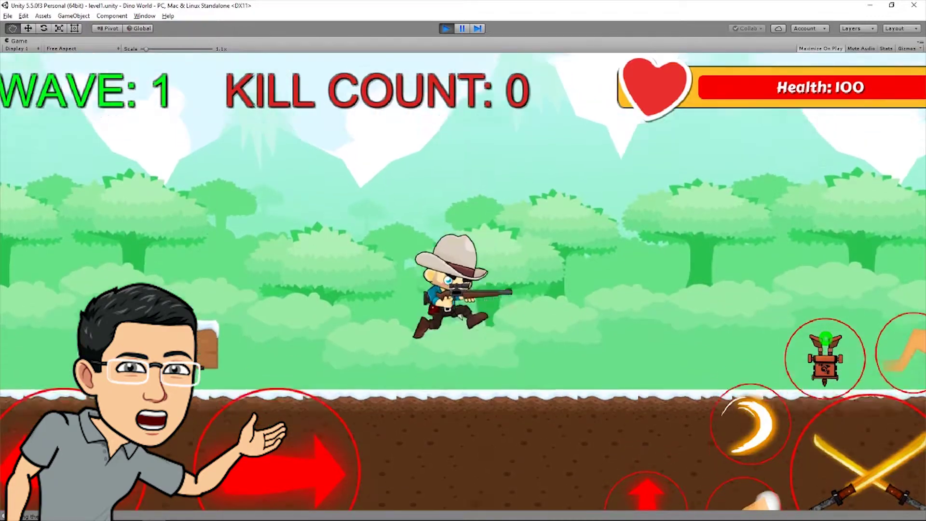
key(space)
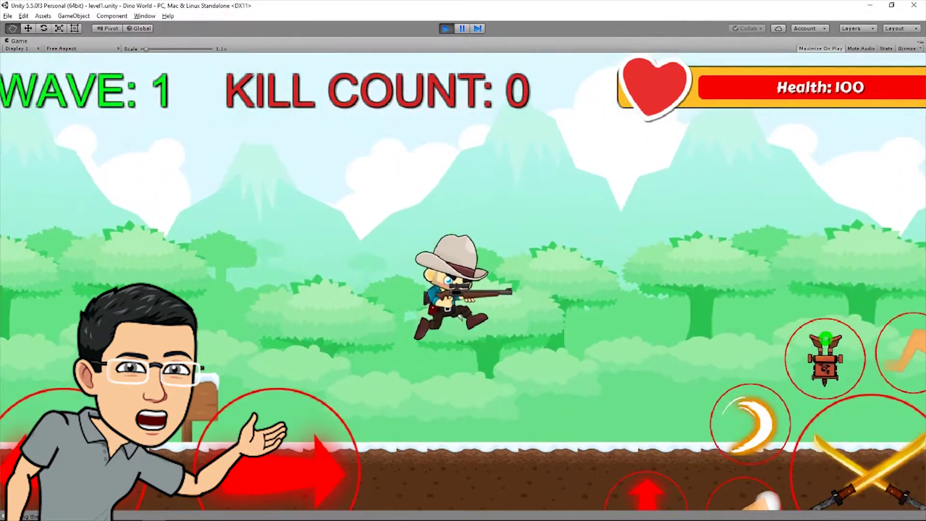
key(Left)
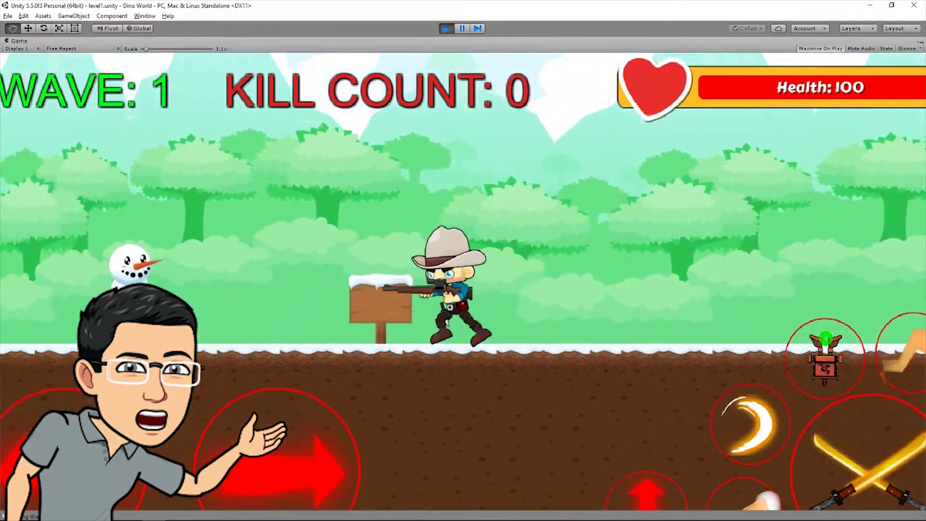
key(Right)
key(space)
key(Left)
key(space)
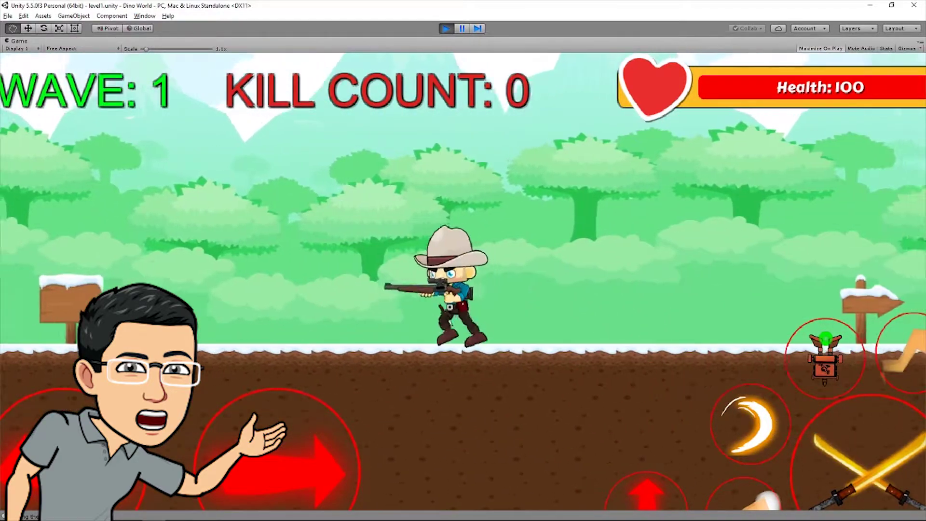
key(Right)
key(space)
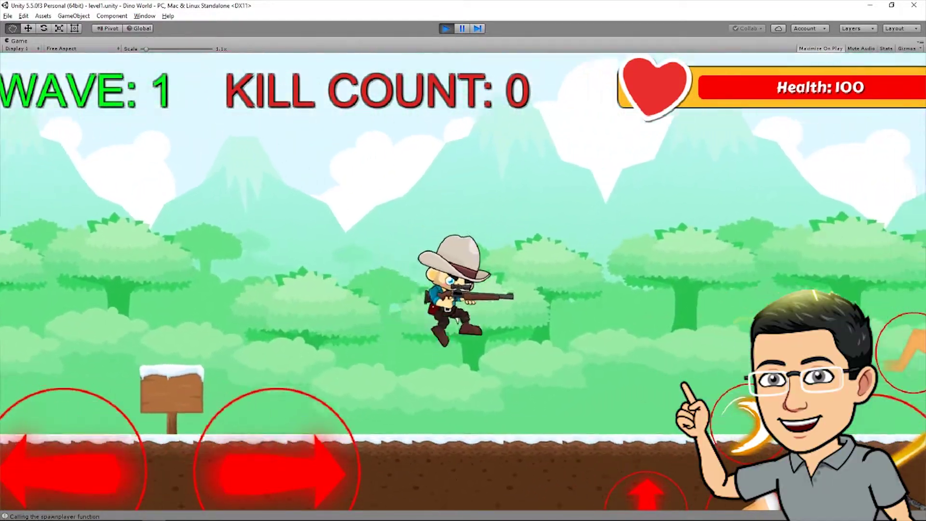
key(Left)
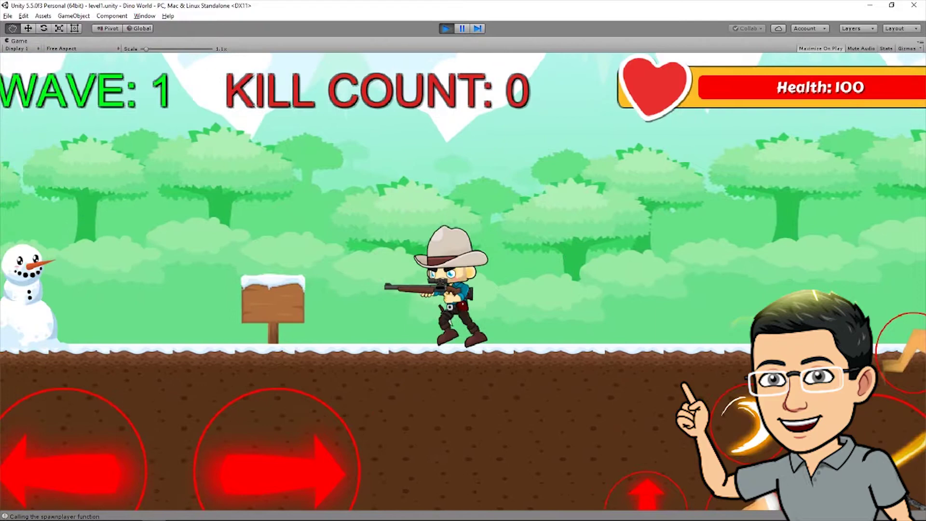
key(Right)
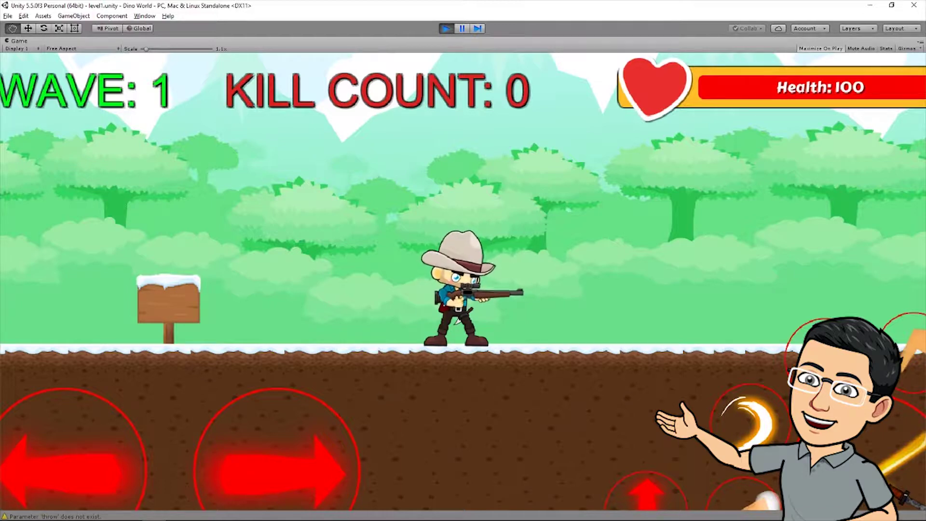
Walk the hunter into the green enemies and fight them until his health reaches 0
key(Left)
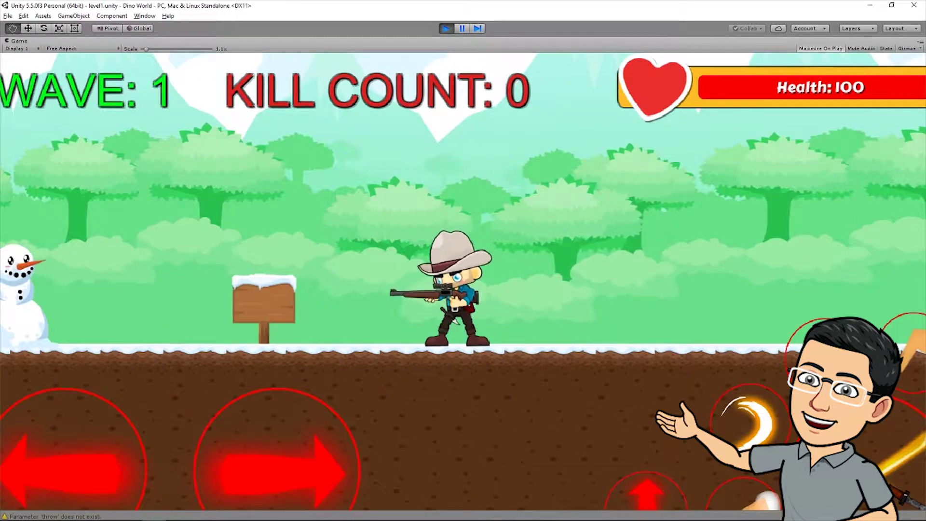
key(Right)
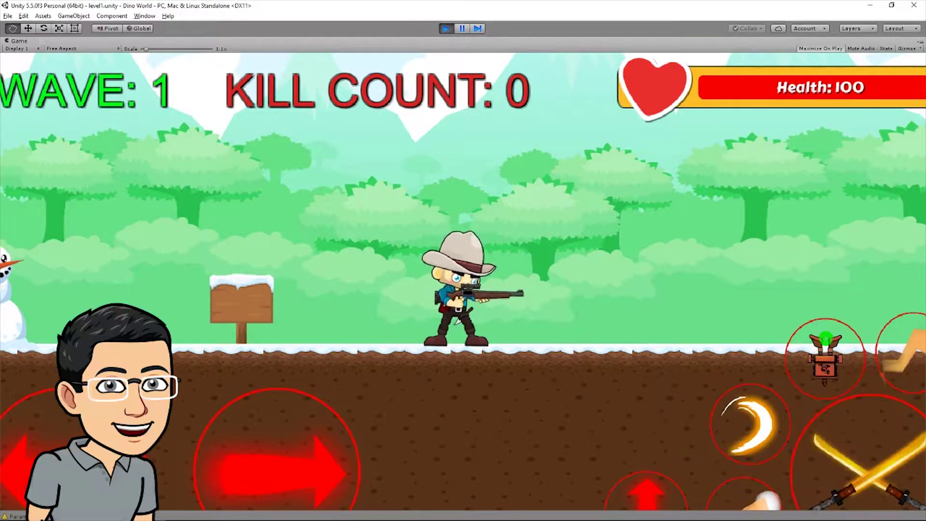
key(Left)
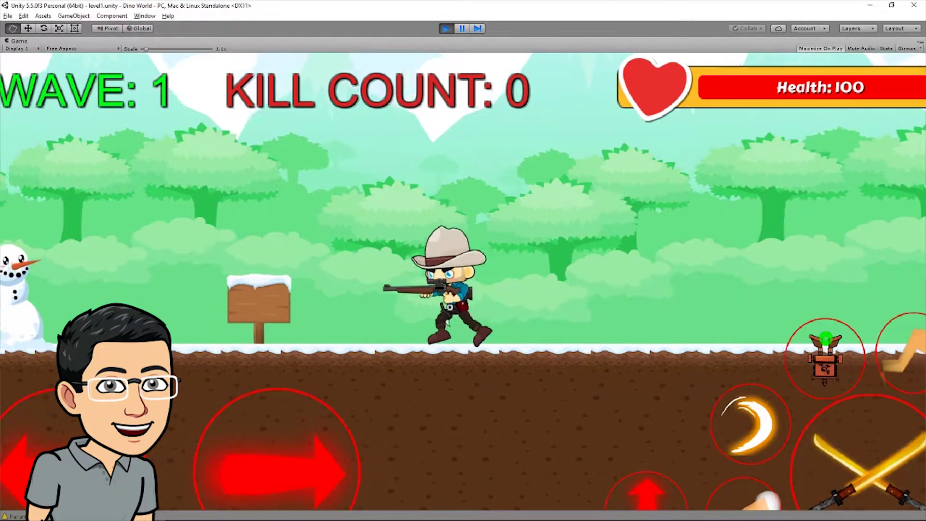
key(Right)
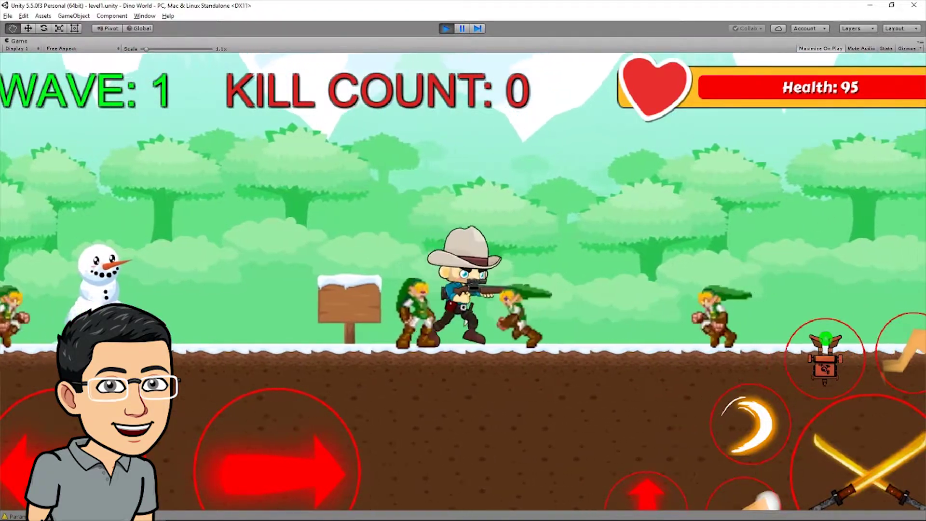
key(Right)
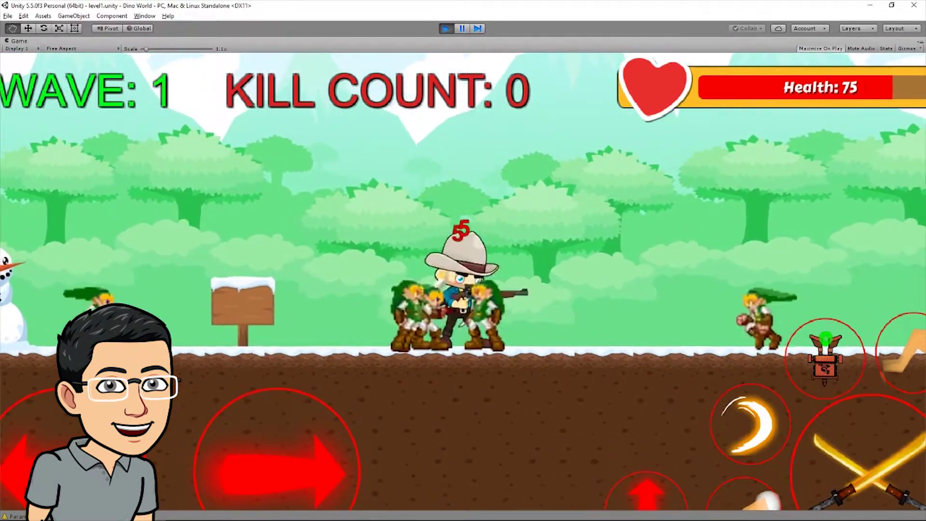
key(Left)
key(Right)
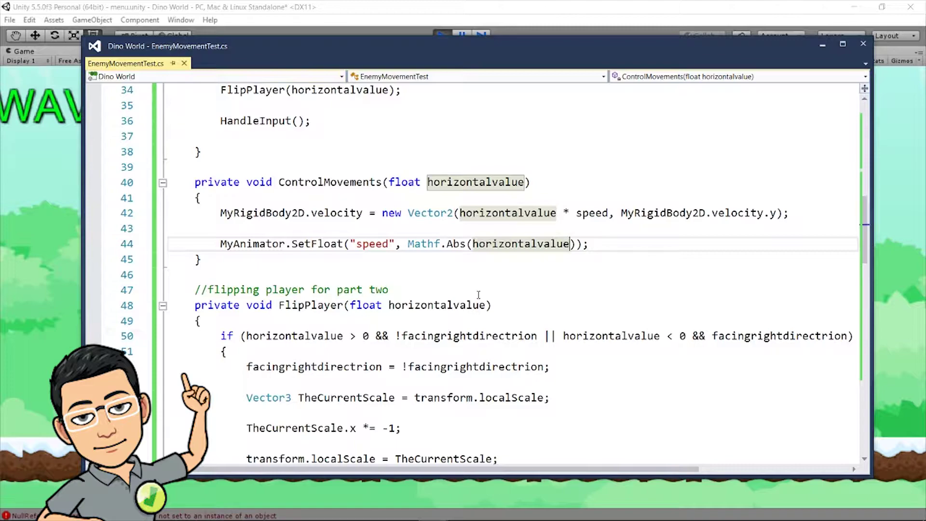
Scroll through EnemyMovementTest.cs in Visual Studio, then switch back to the running Unity game
scroll(476, 259, down, 7)
scroll(477, 259, down, 5)
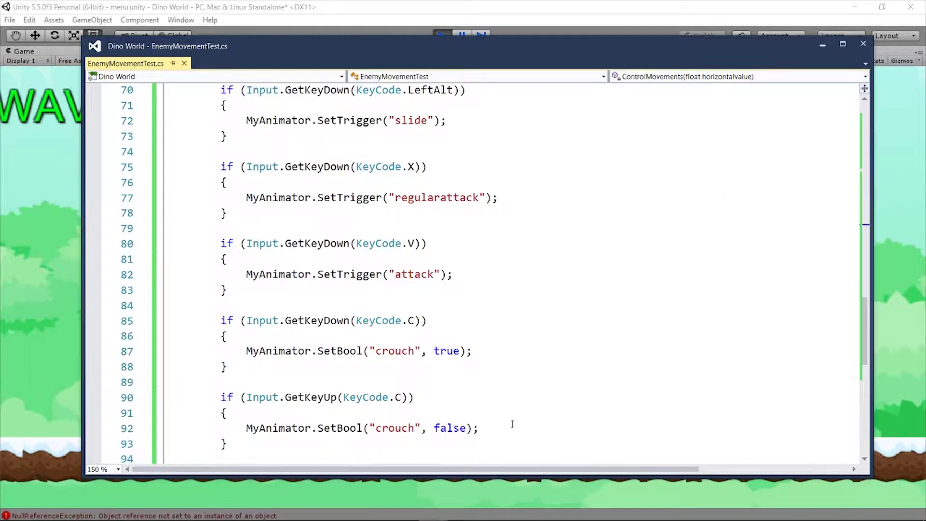
scroll(423, 273, down, 4)
scroll(372, 332, up, 14)
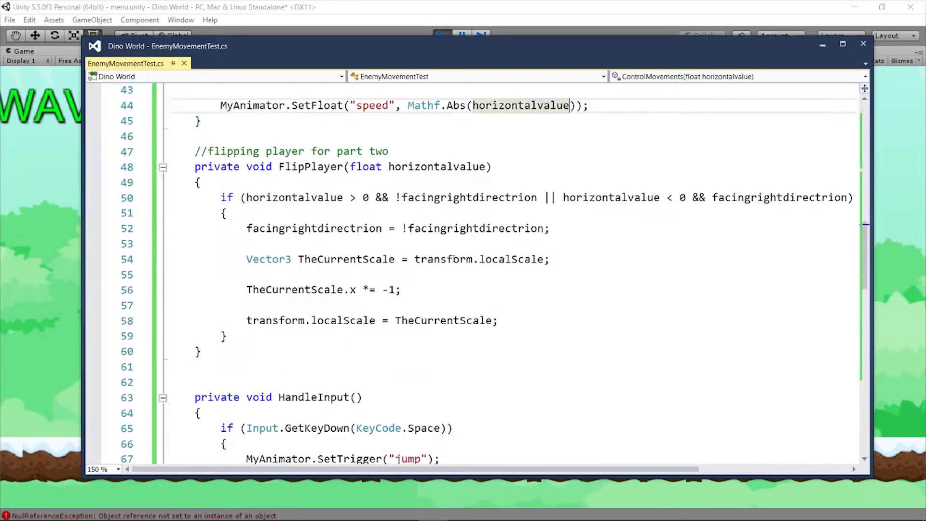
scroll(373, 332, up, 4)
click(466, 7)
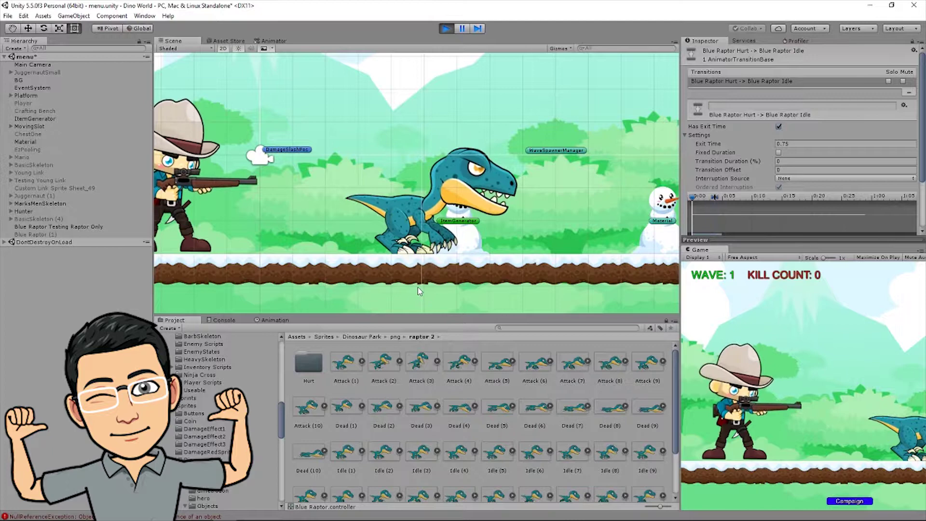
scroll(396, 452, down, 2)
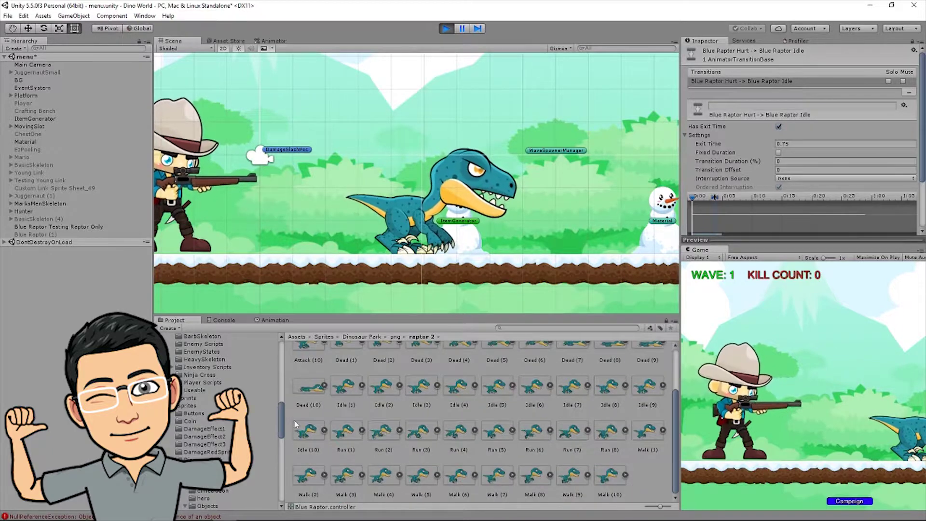
scroll(314, 421, up, 3)
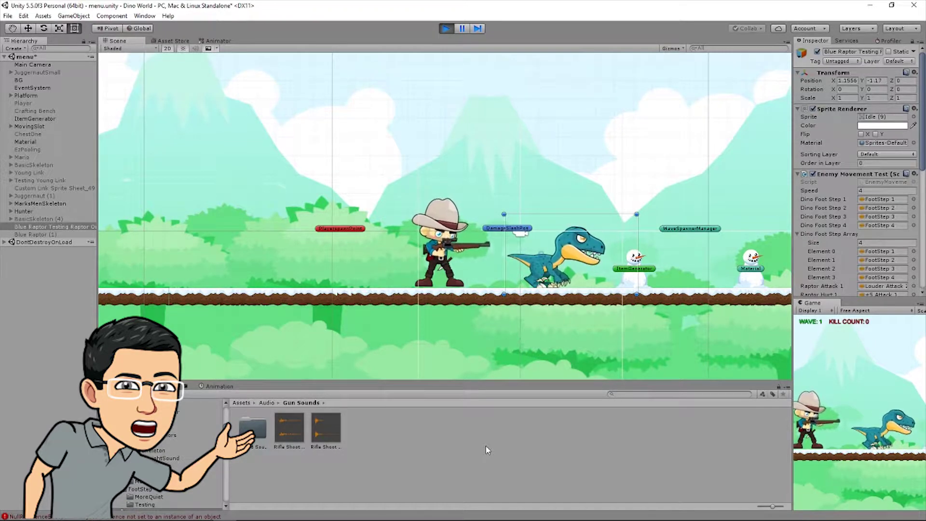
Browse the Game Sound Effects MP3 folder, select FootStep 2, then return to the Unity scene
mouse_move(485, 520)
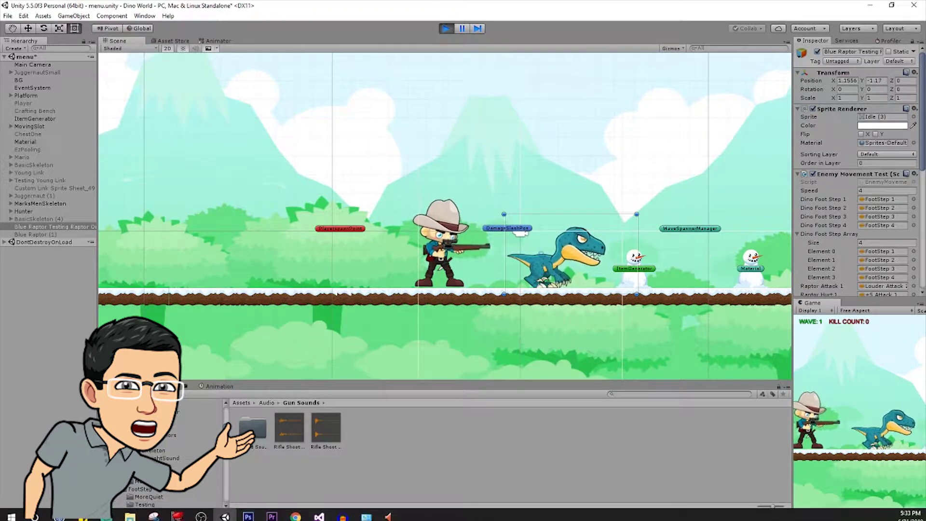
click(130, 516)
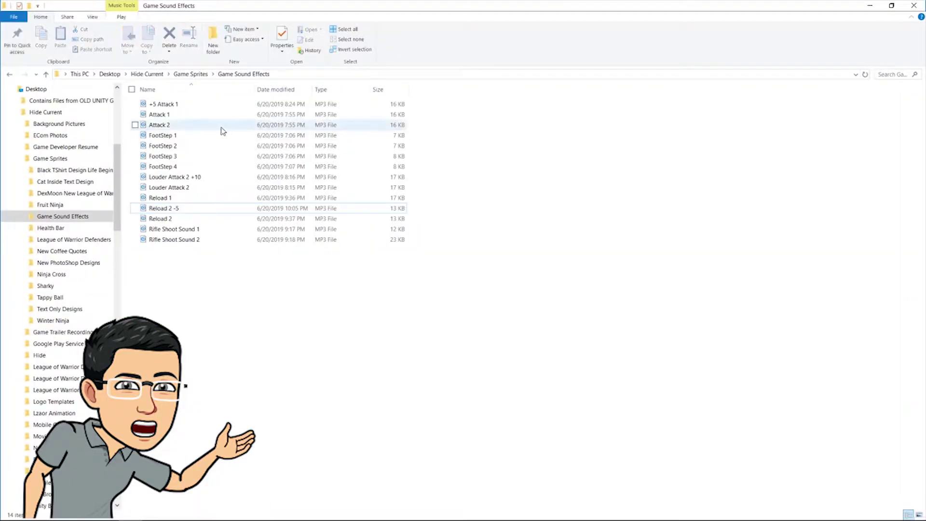
click(164, 146)
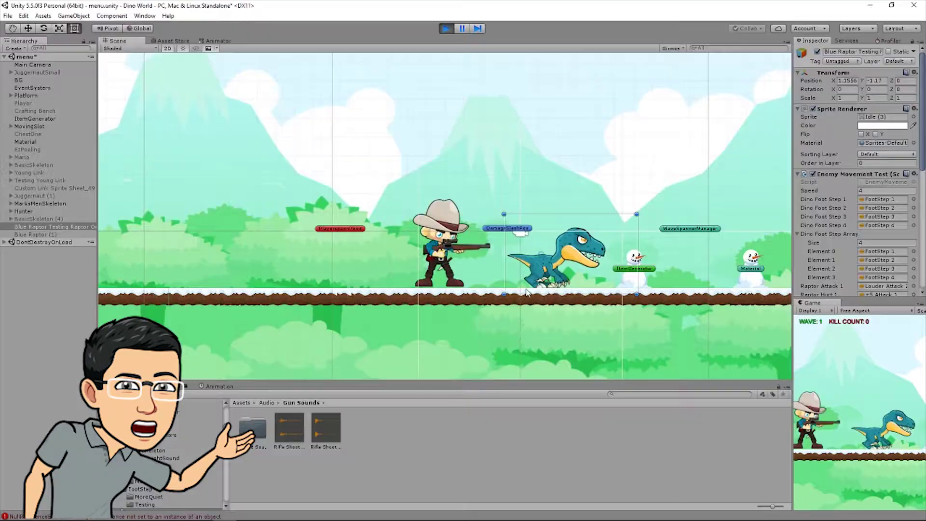
click(525, 293)
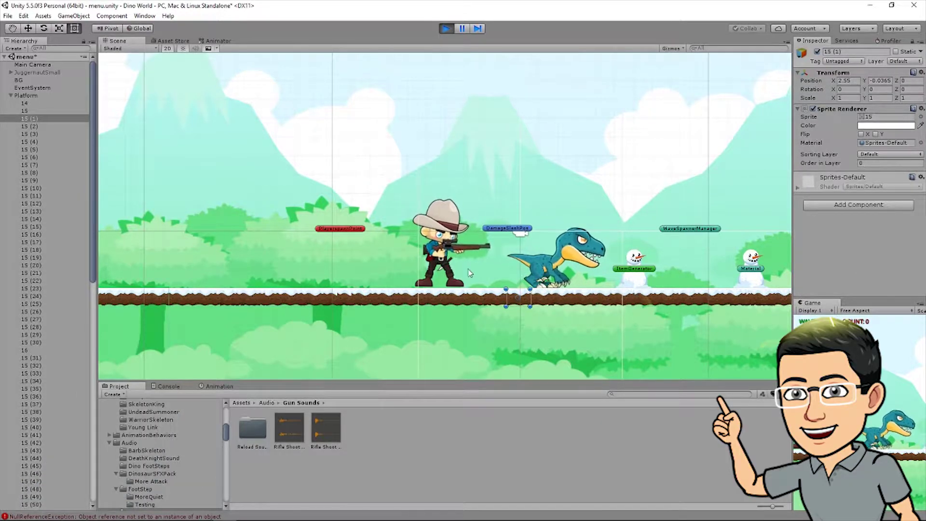
Open Audio > FootStep to show its four footstep clips, zooming the Scene view as the raptor walks
click(265, 403)
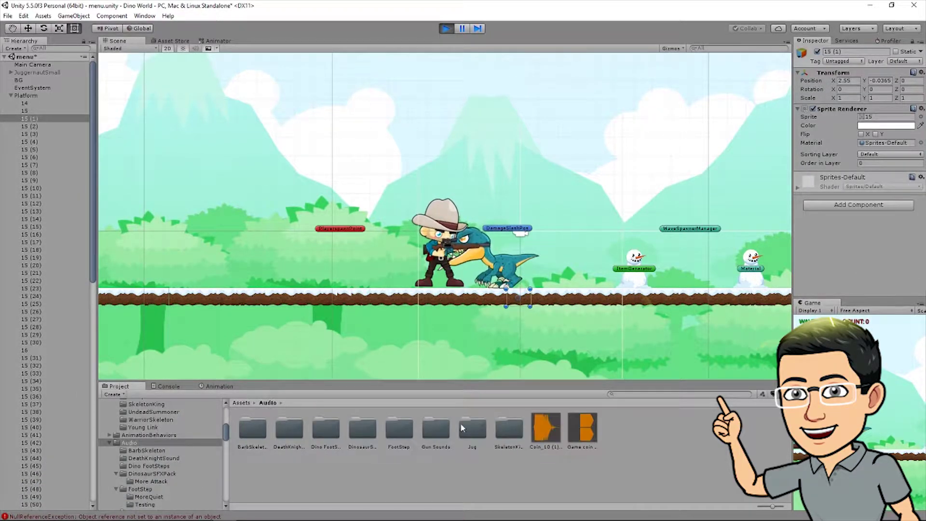
double_click(398, 427)
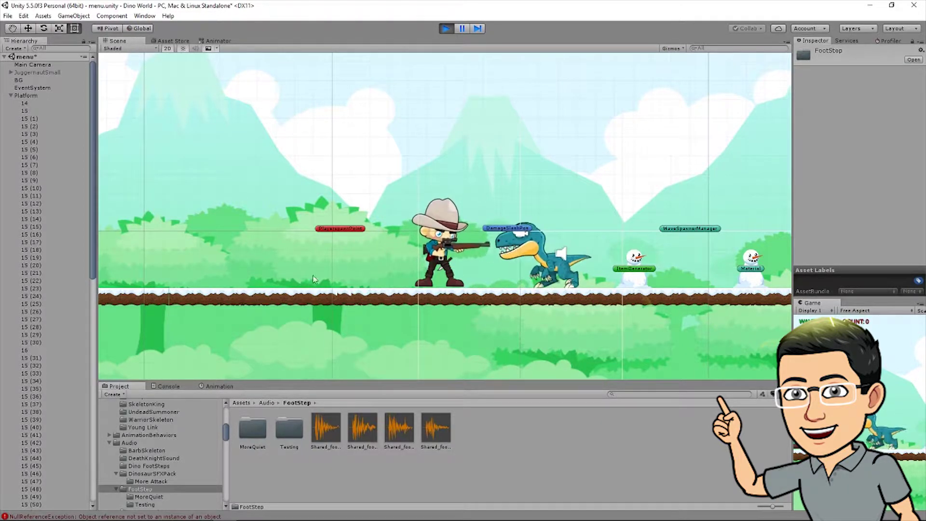
scroll(300, 235, down, 3)
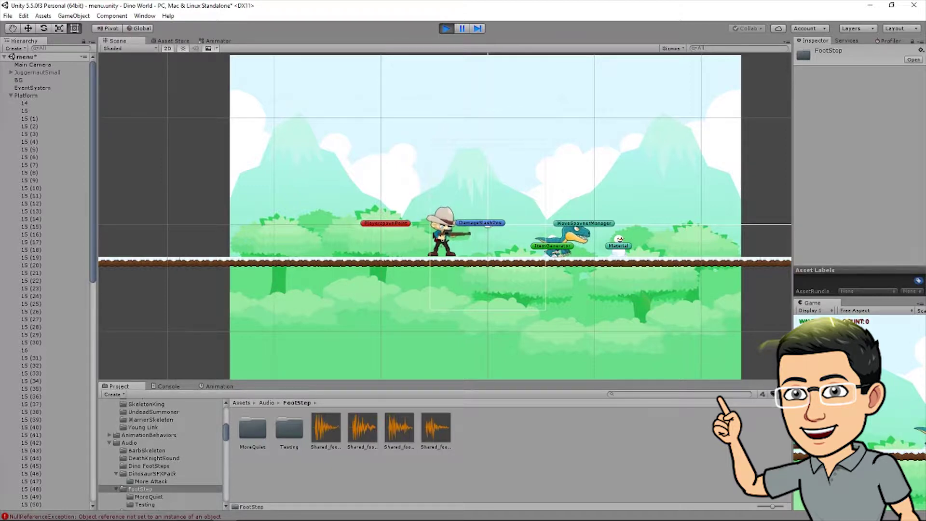
scroll(475, 226, up, 5)
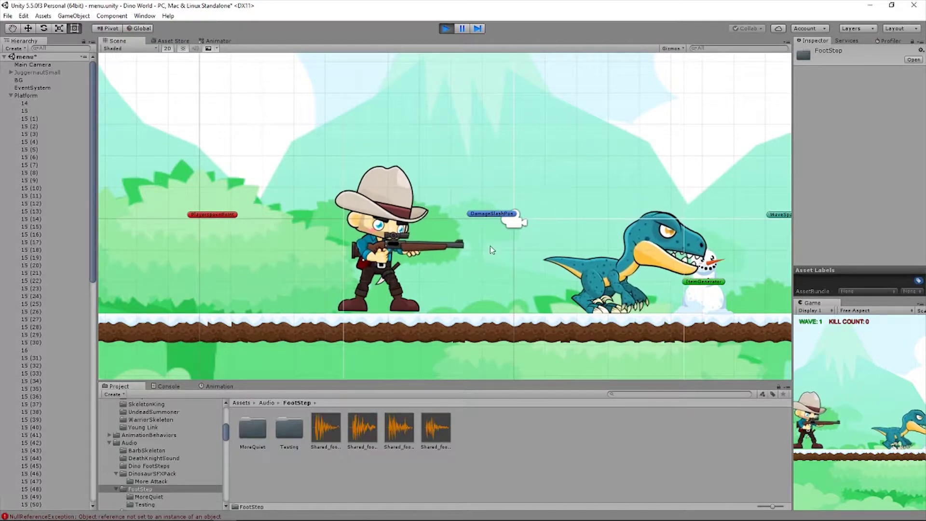
scroll(490, 245, down, 2)
scroll(626, 262, down, 1)
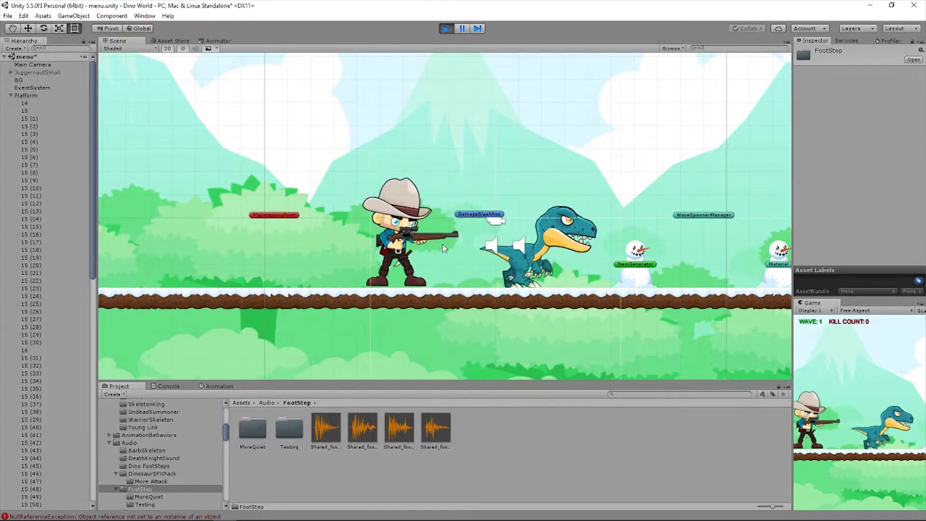
scroll(665, 241, down, 2)
Zoom the Scene view of the level1 scene
scroll(500, 214, down, 3)
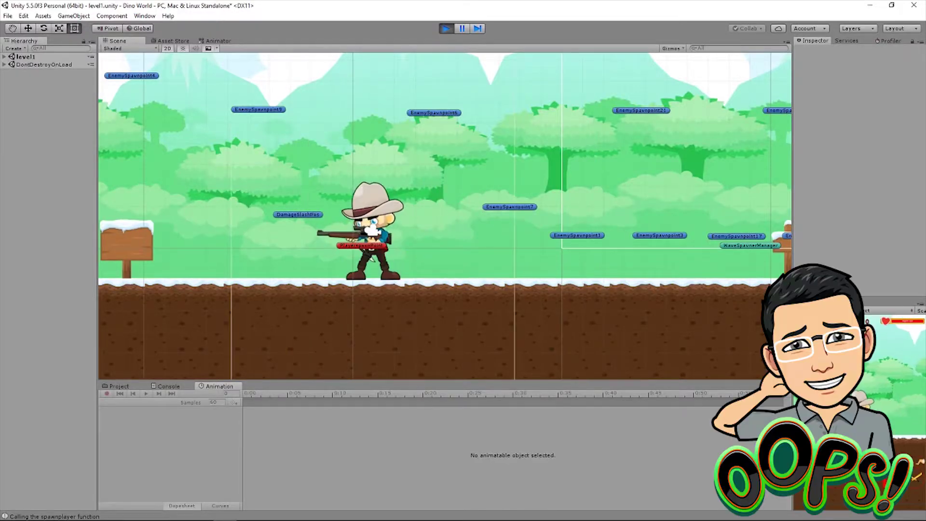
Walk the hunter left and right twice, finishing a little further right
key(Left)
key(Right)
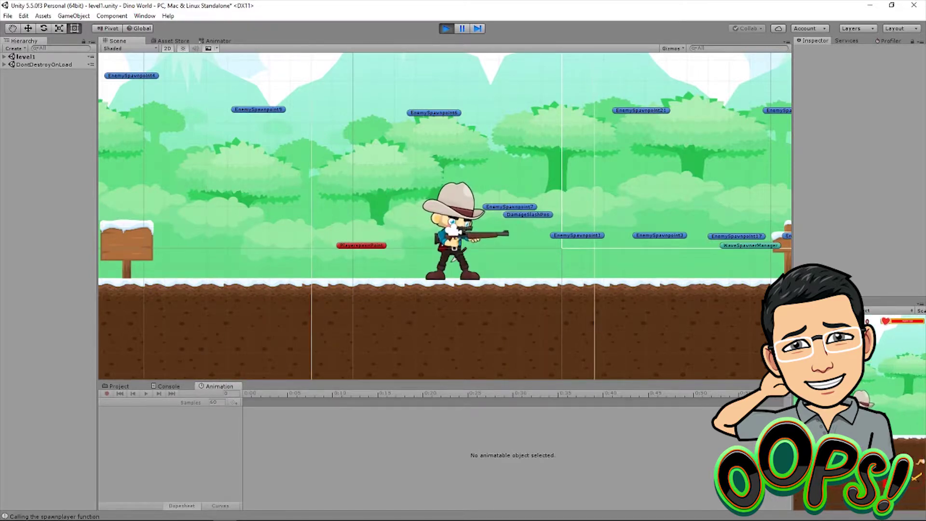
key(Left)
key(Right)
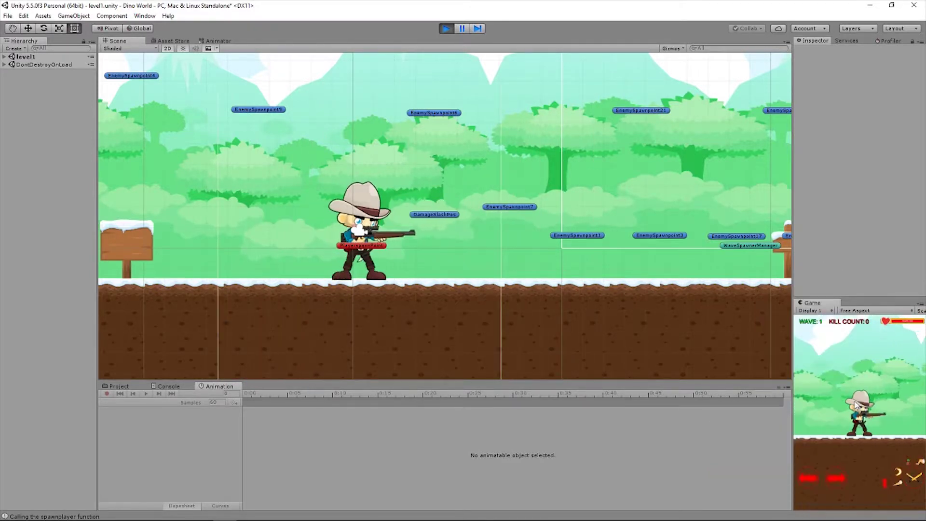
key(Right)
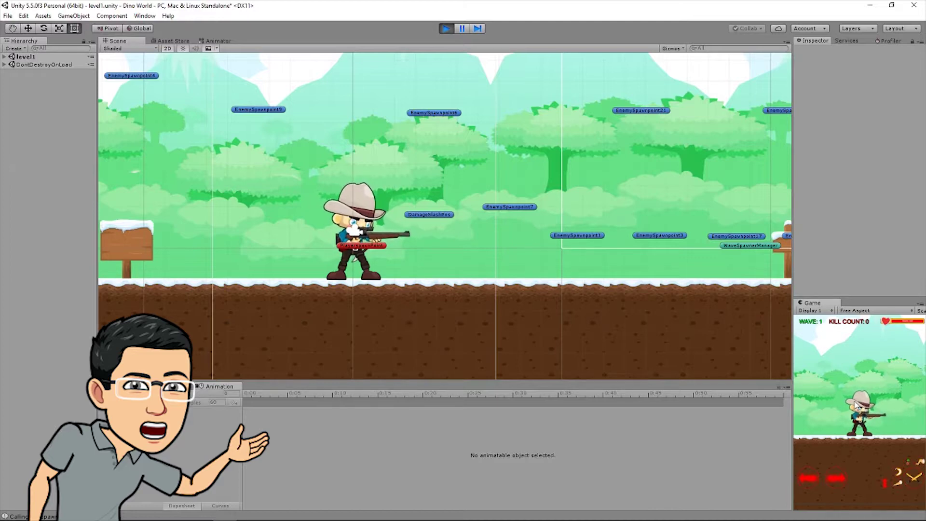
Walk the hunter right and left several times, ending right of the player spawn point
key(Right)
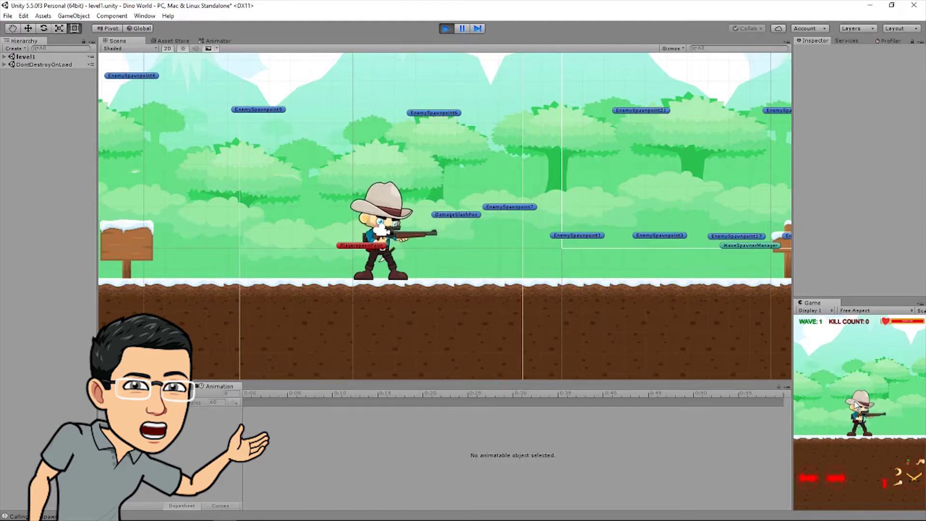
key(Left)
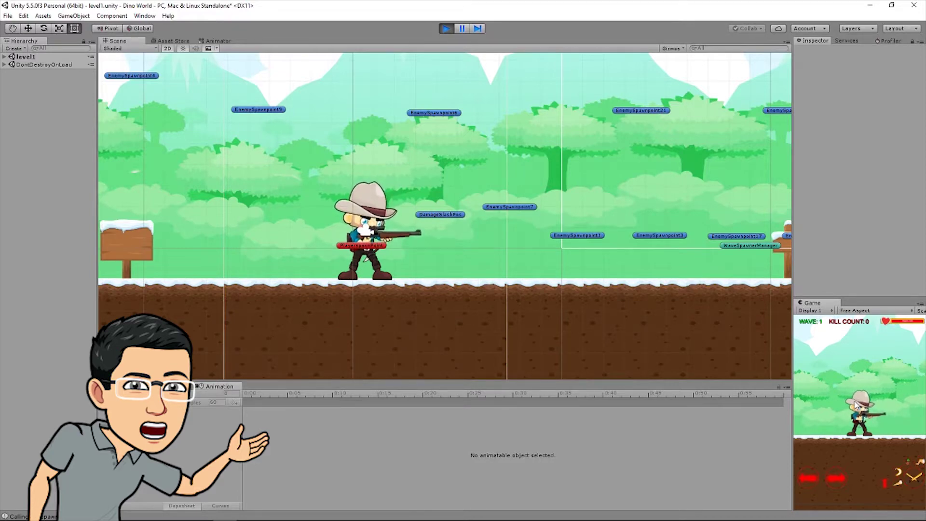
key(Left)
key(Right)
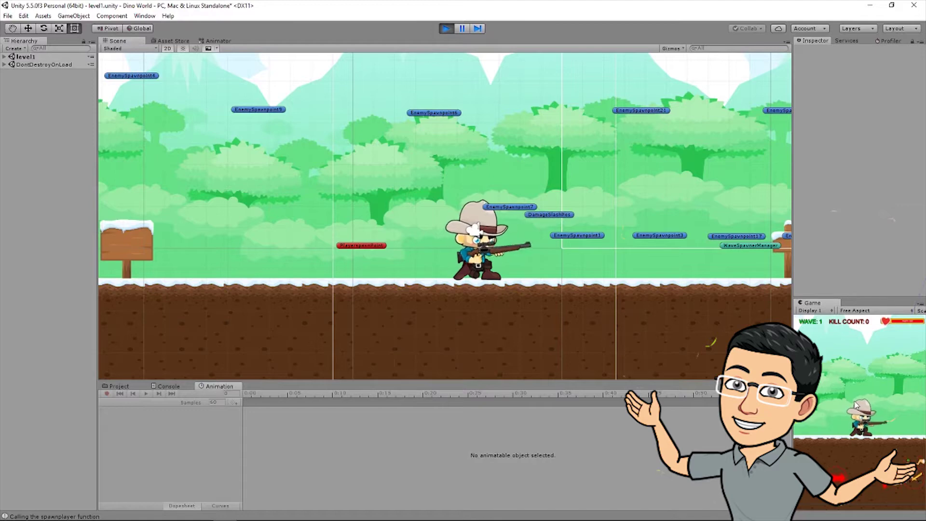
key(Left)
key(Right)
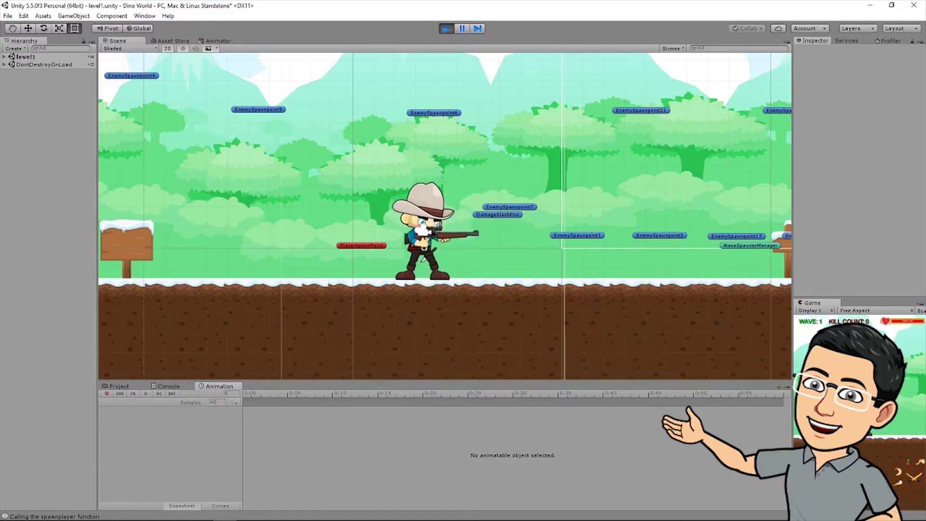